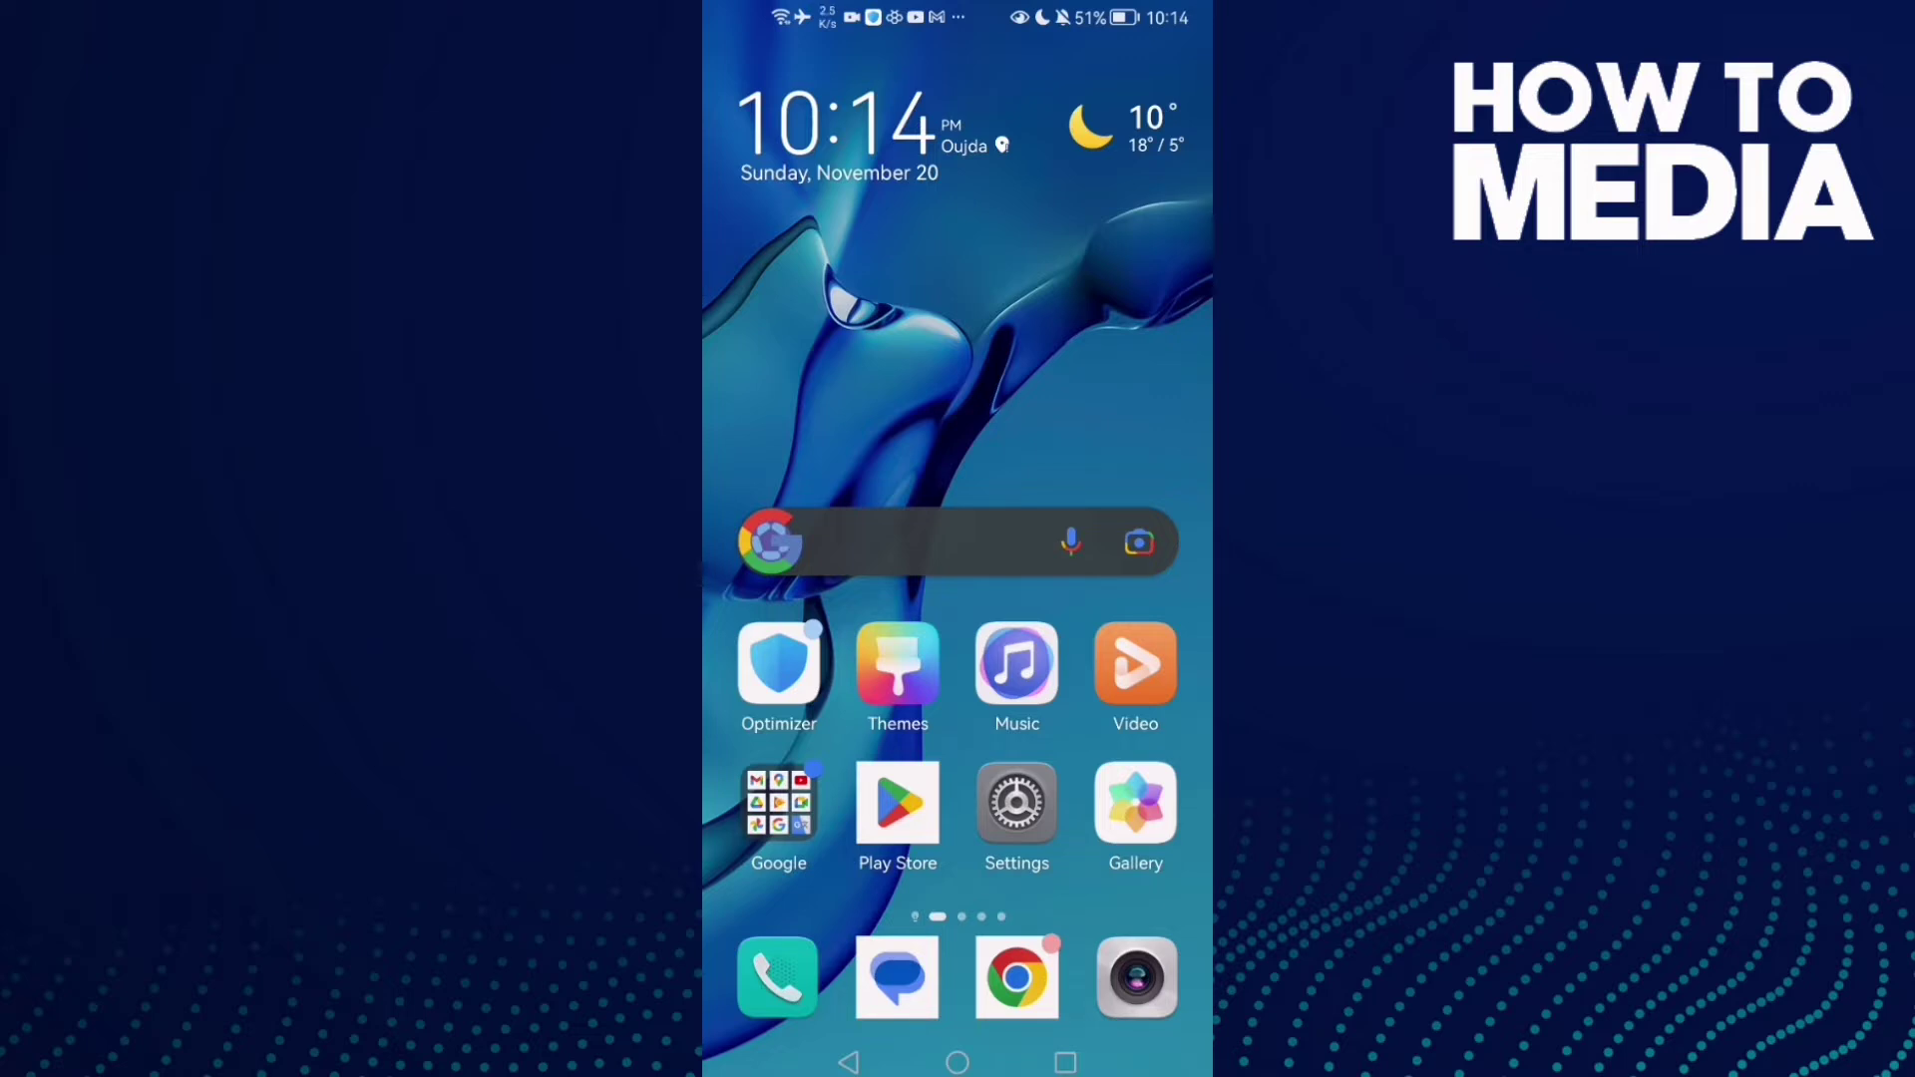
Open Settings' installed apps list and search 'canv' to find Canva (66.35 MB)
left_click(1016, 805)
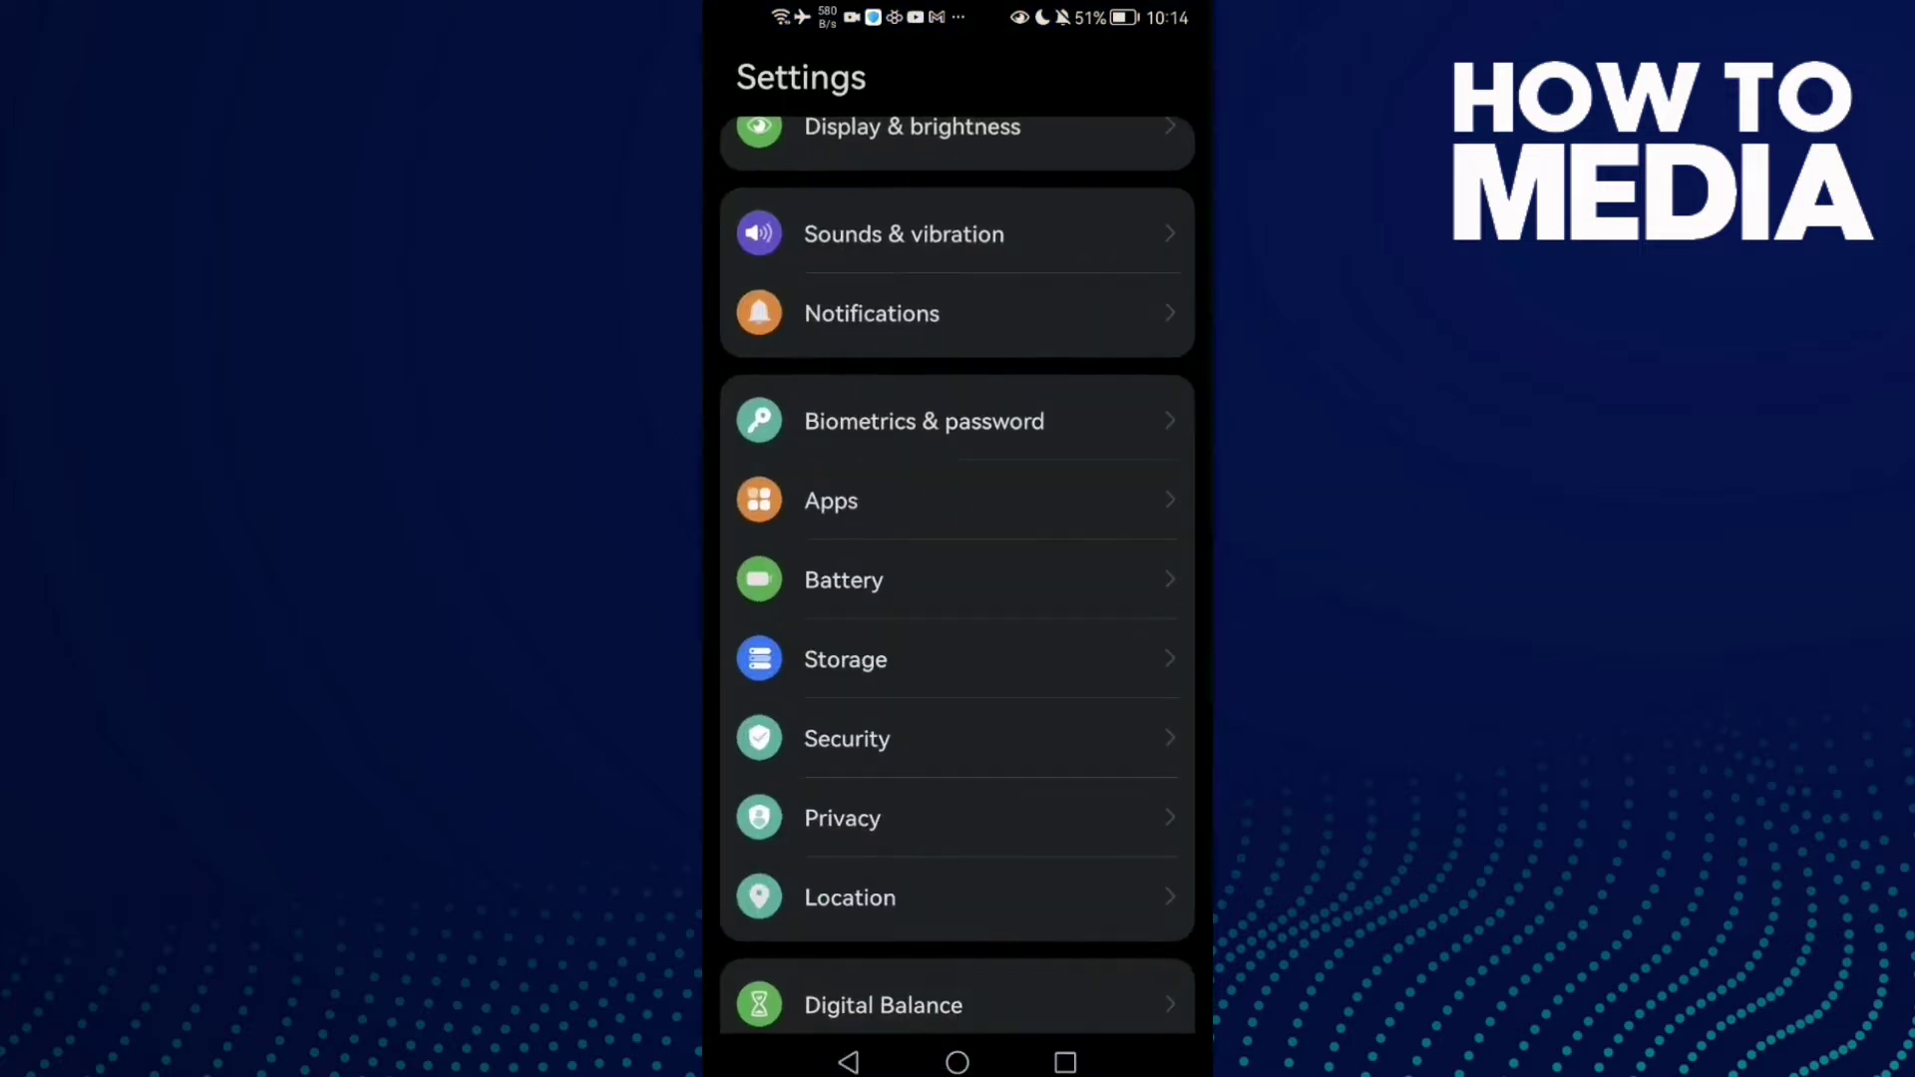
scroll(959, 598, "up", 5)
scroll(1079, 560, "down", 10)
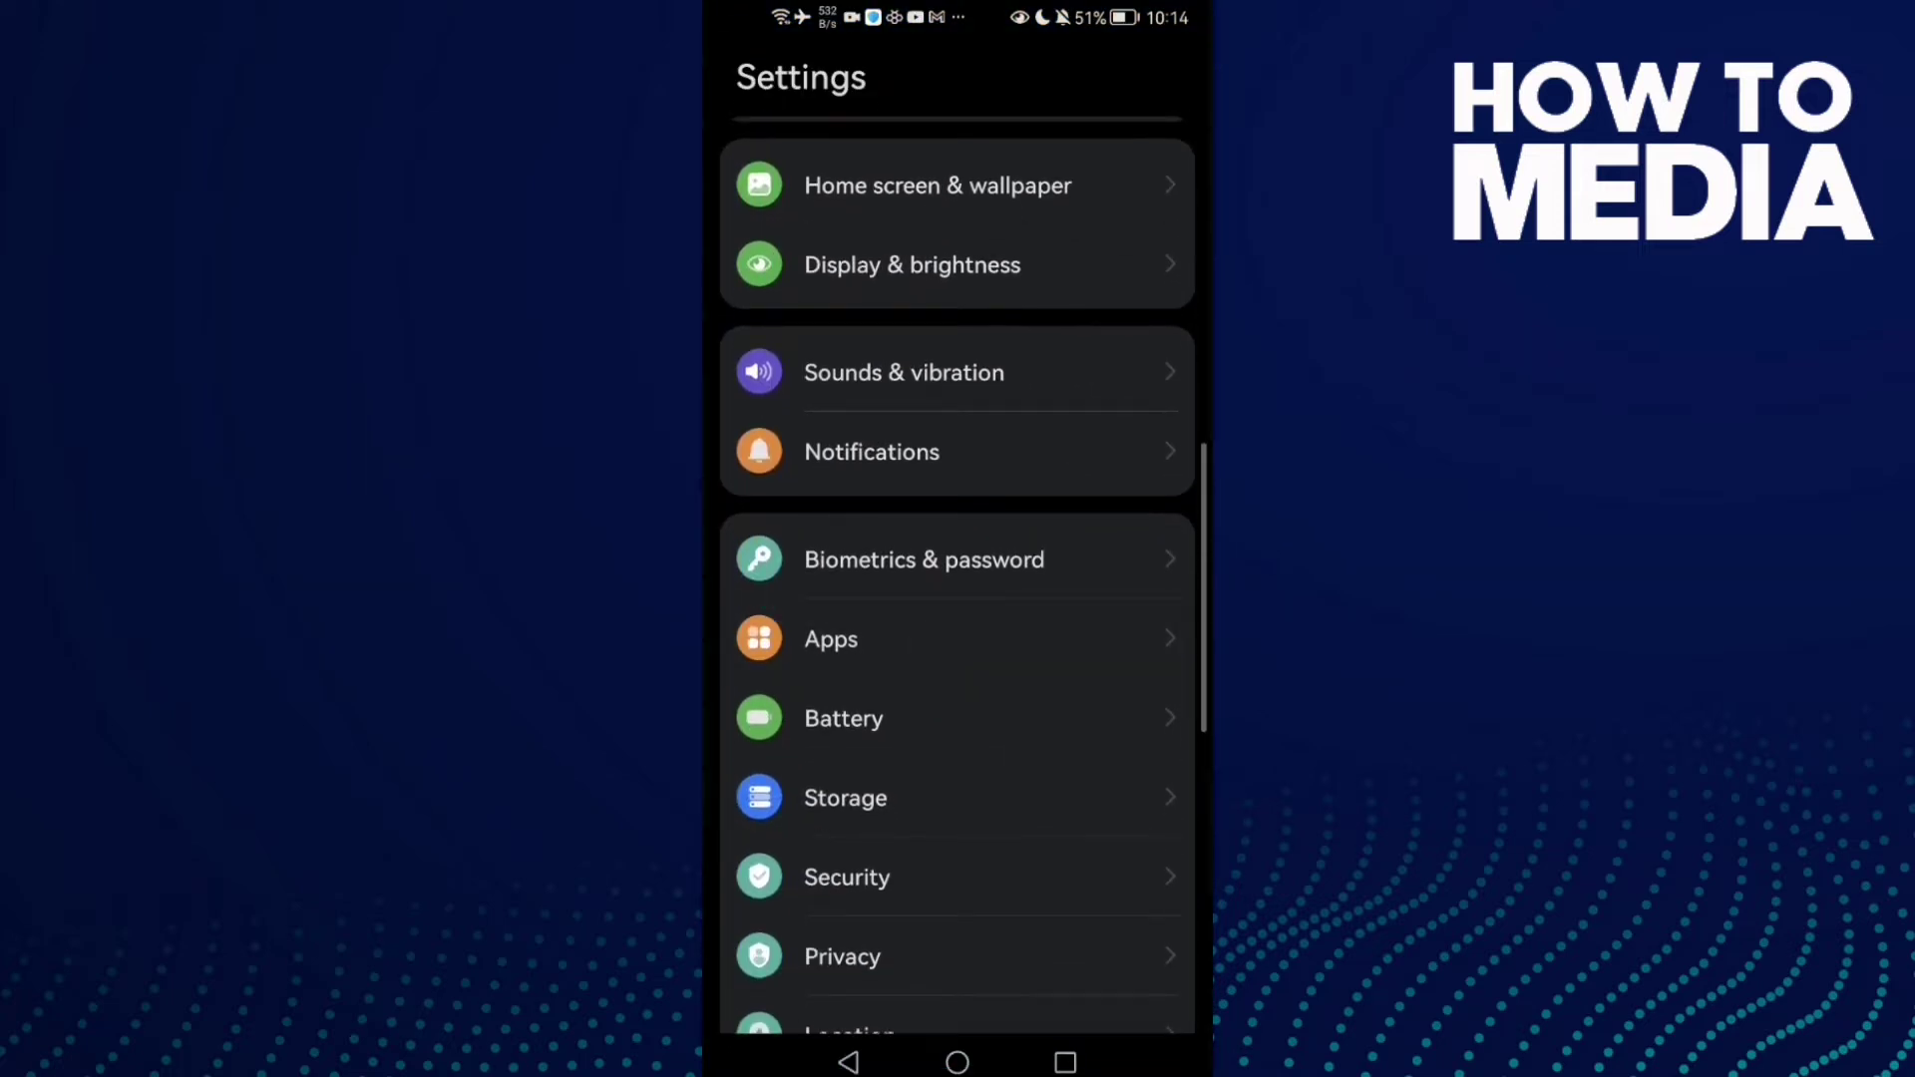
left_click(958, 639)
left_click(907, 168)
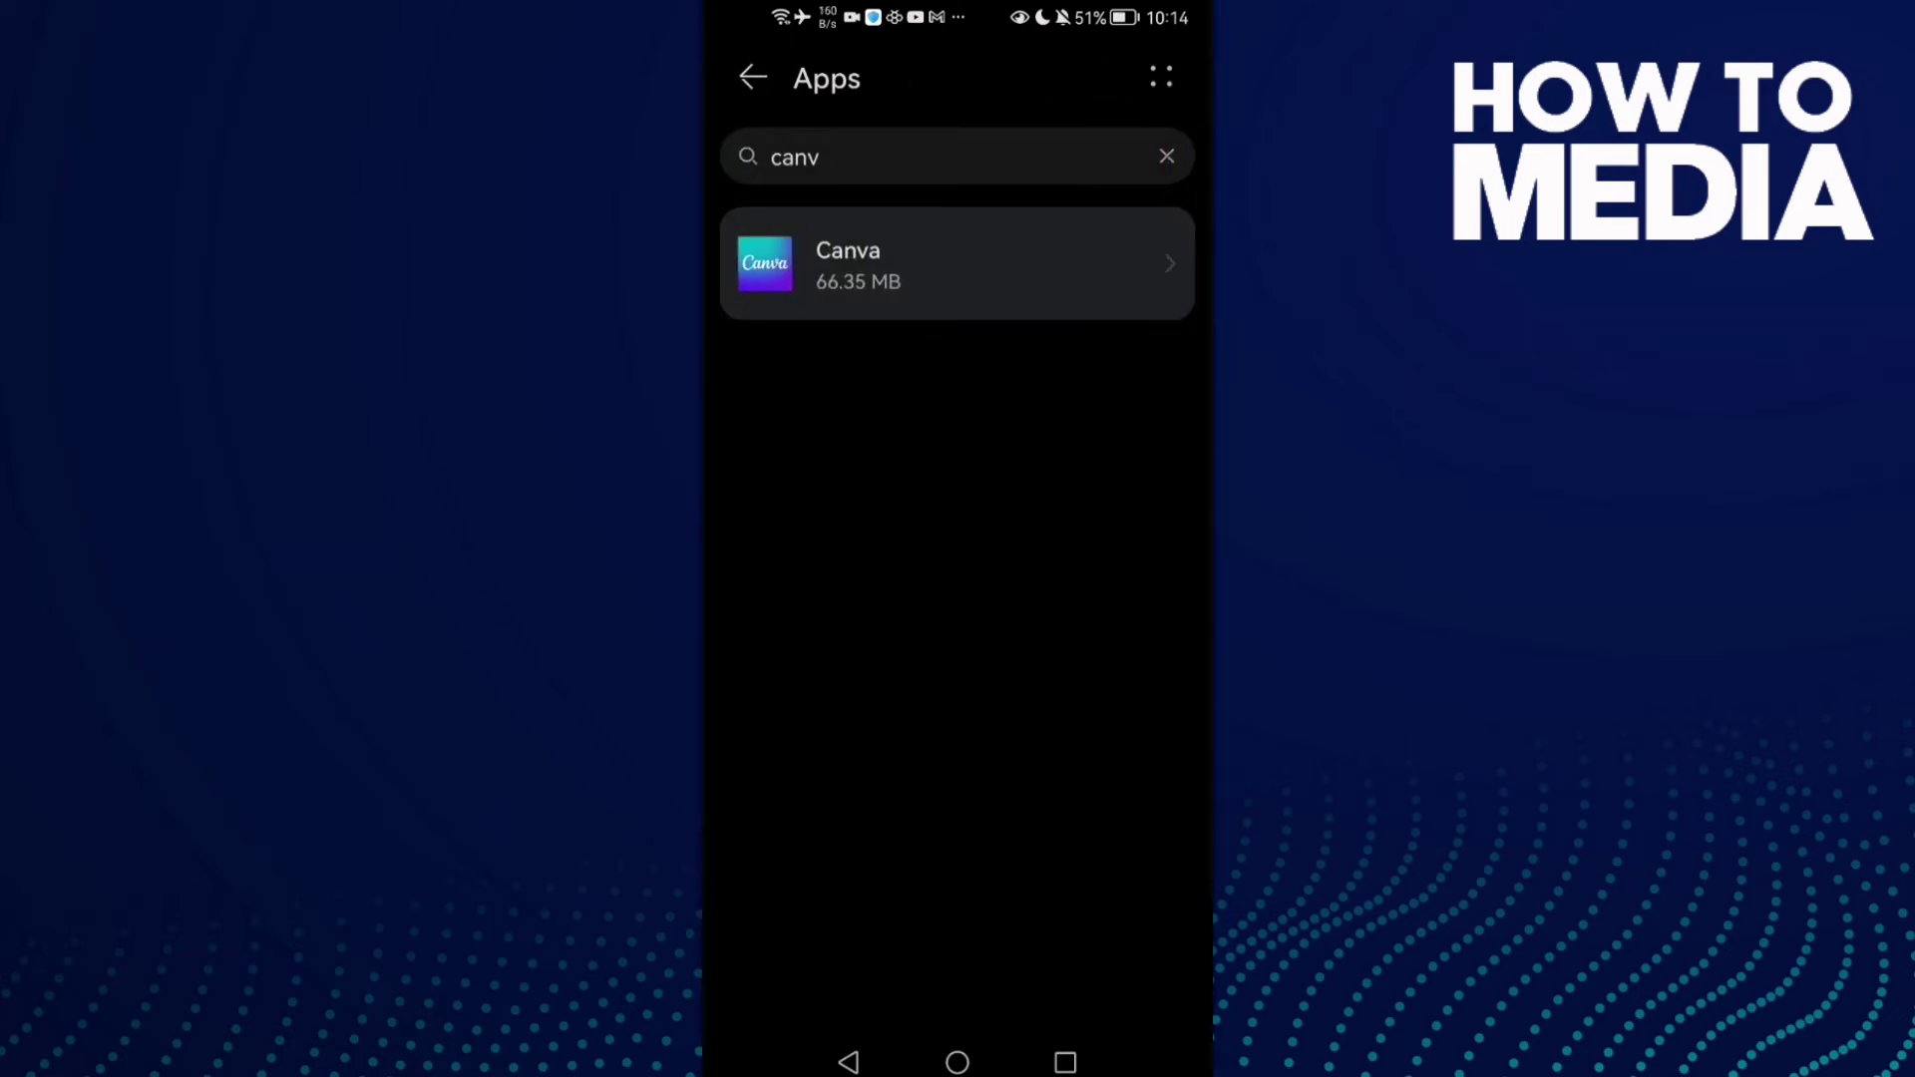
Set Canva's Storage permission to Allow and return to its App info page
left_click(1086, 264)
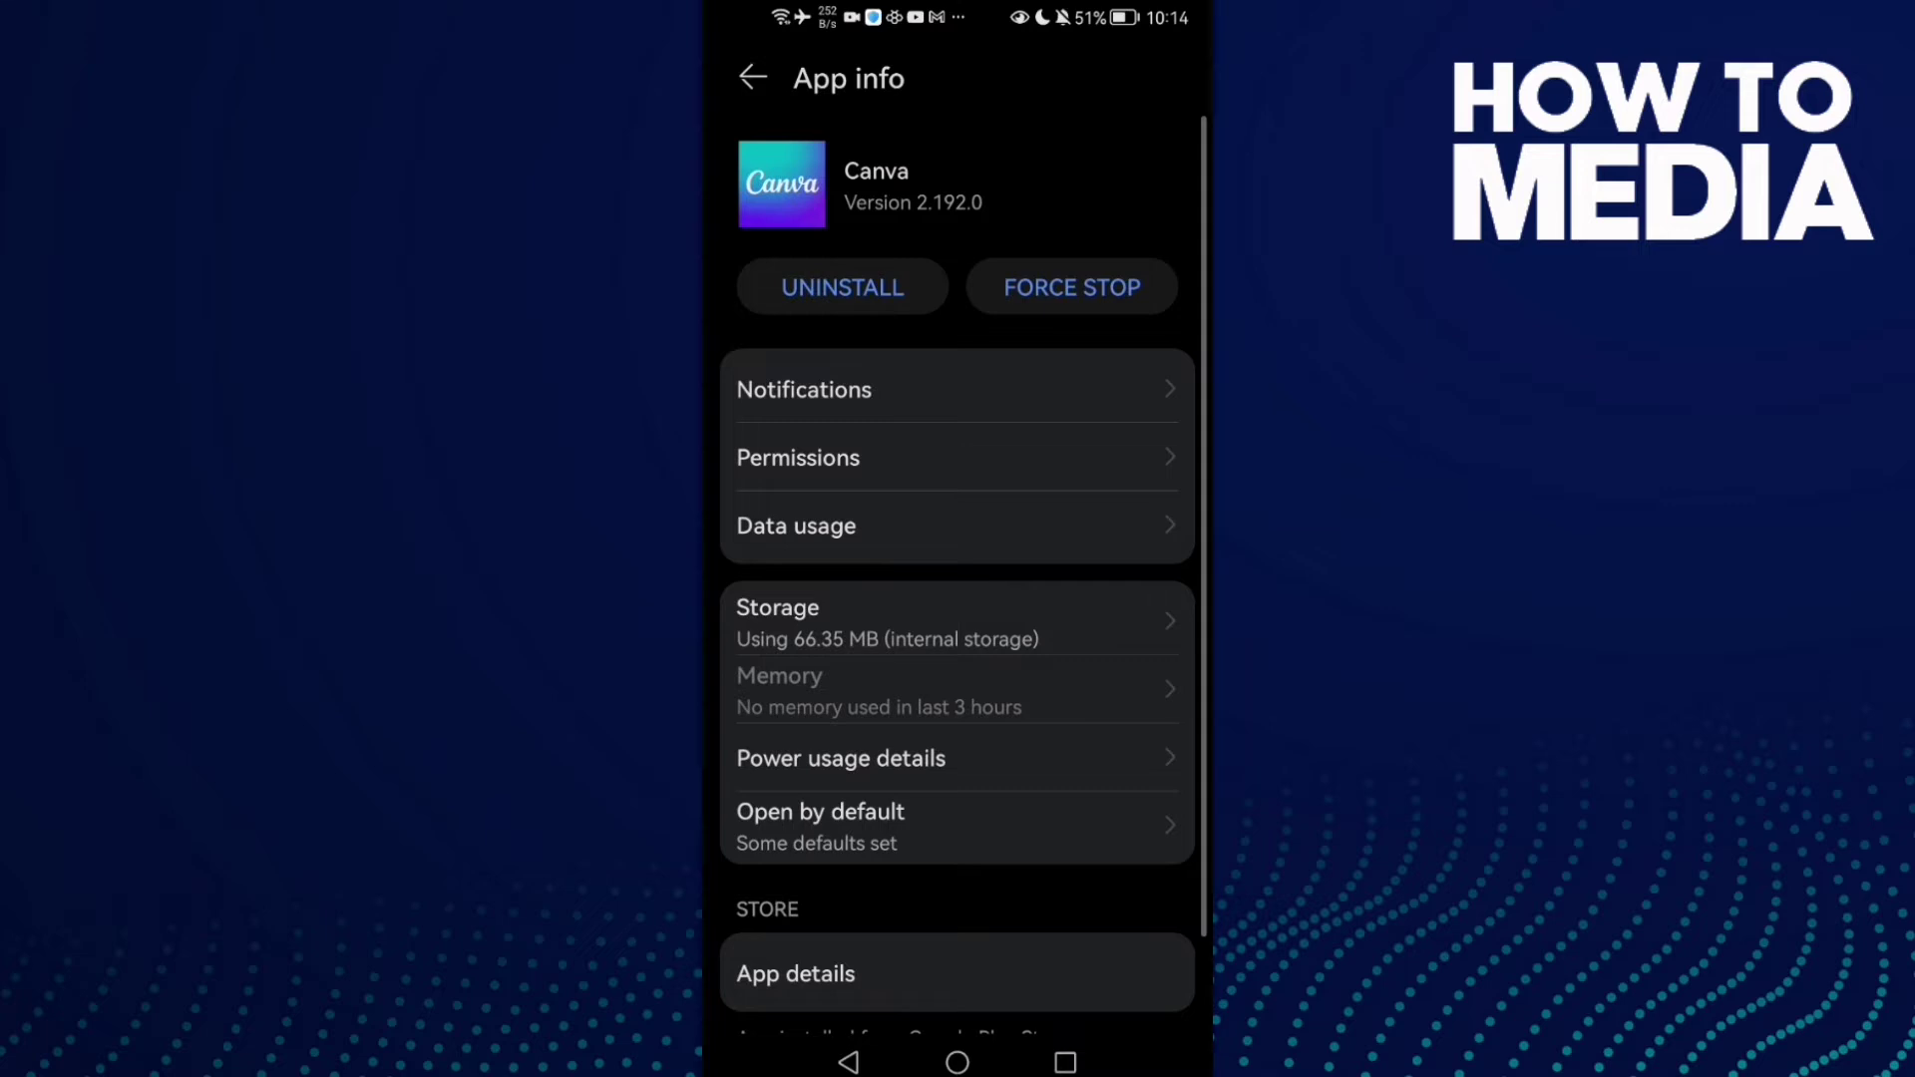
left_click(1035, 450)
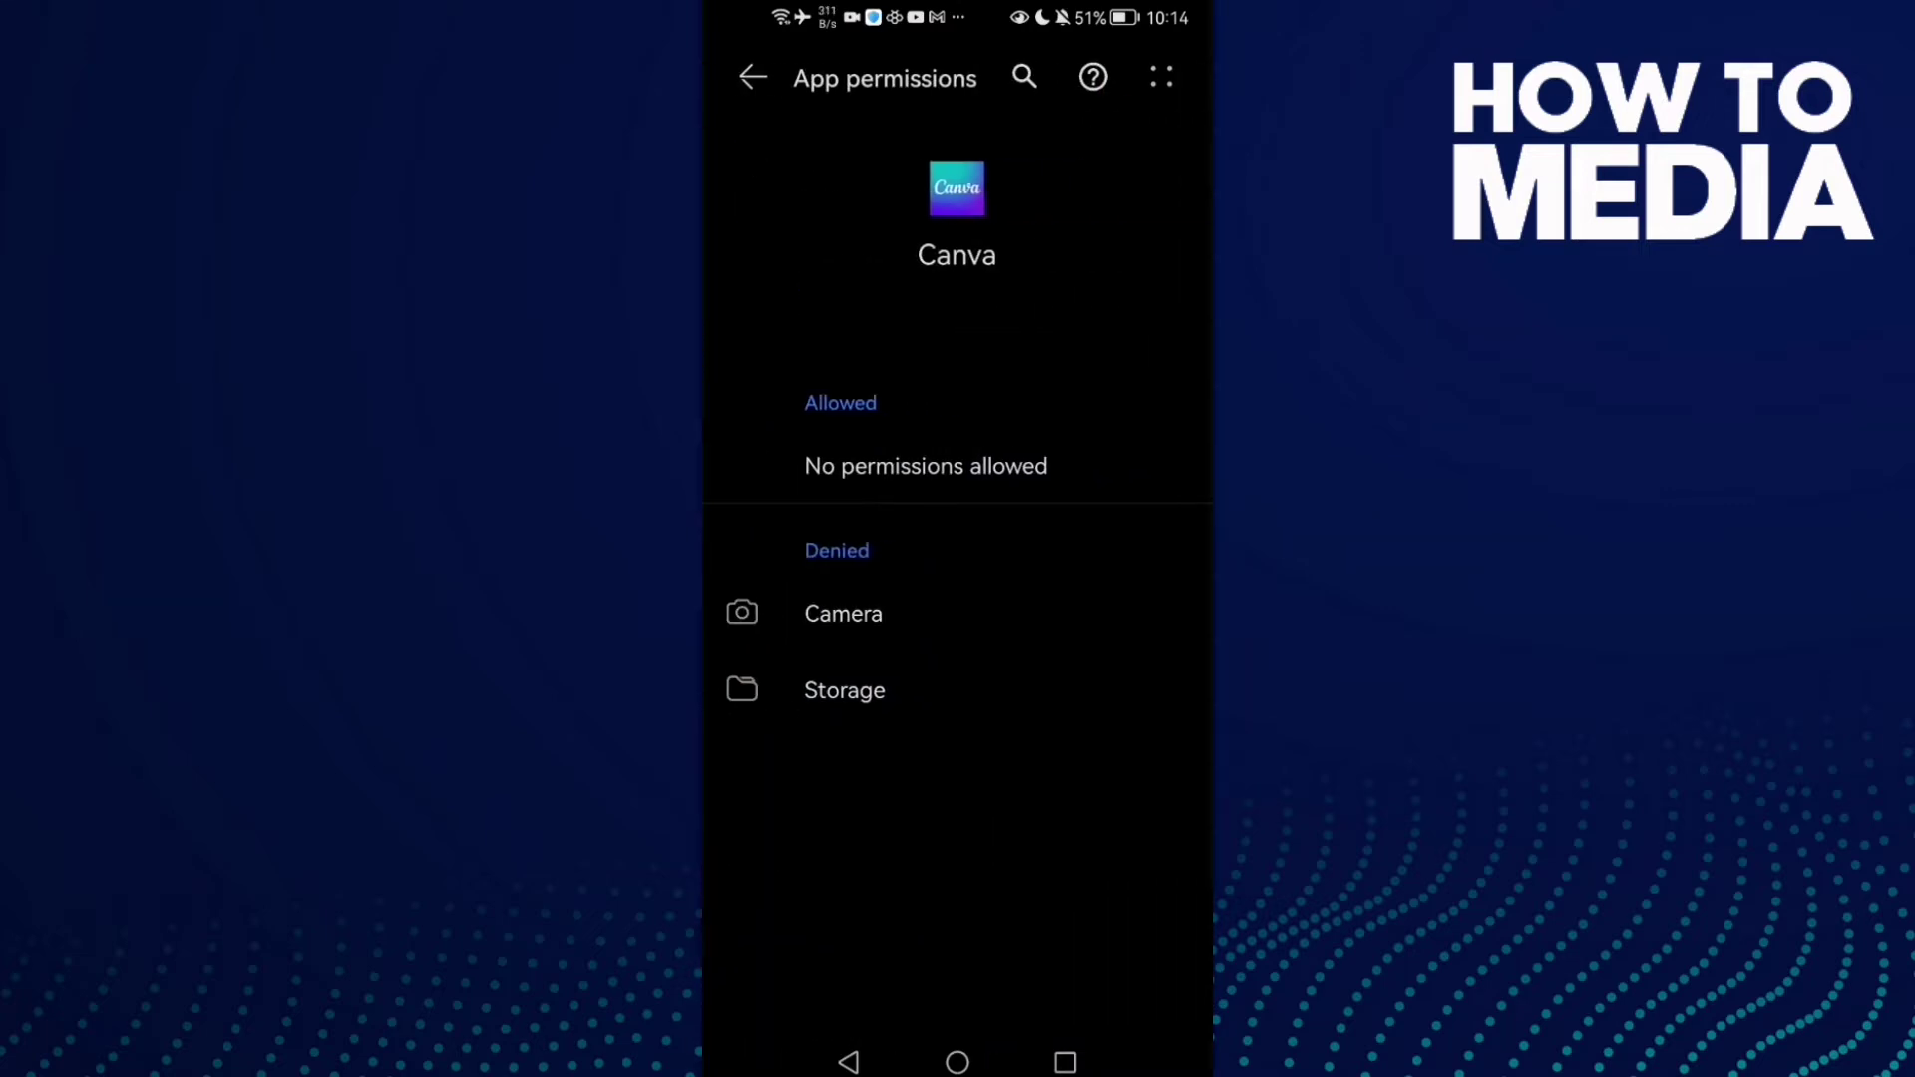
left_click(928, 688)
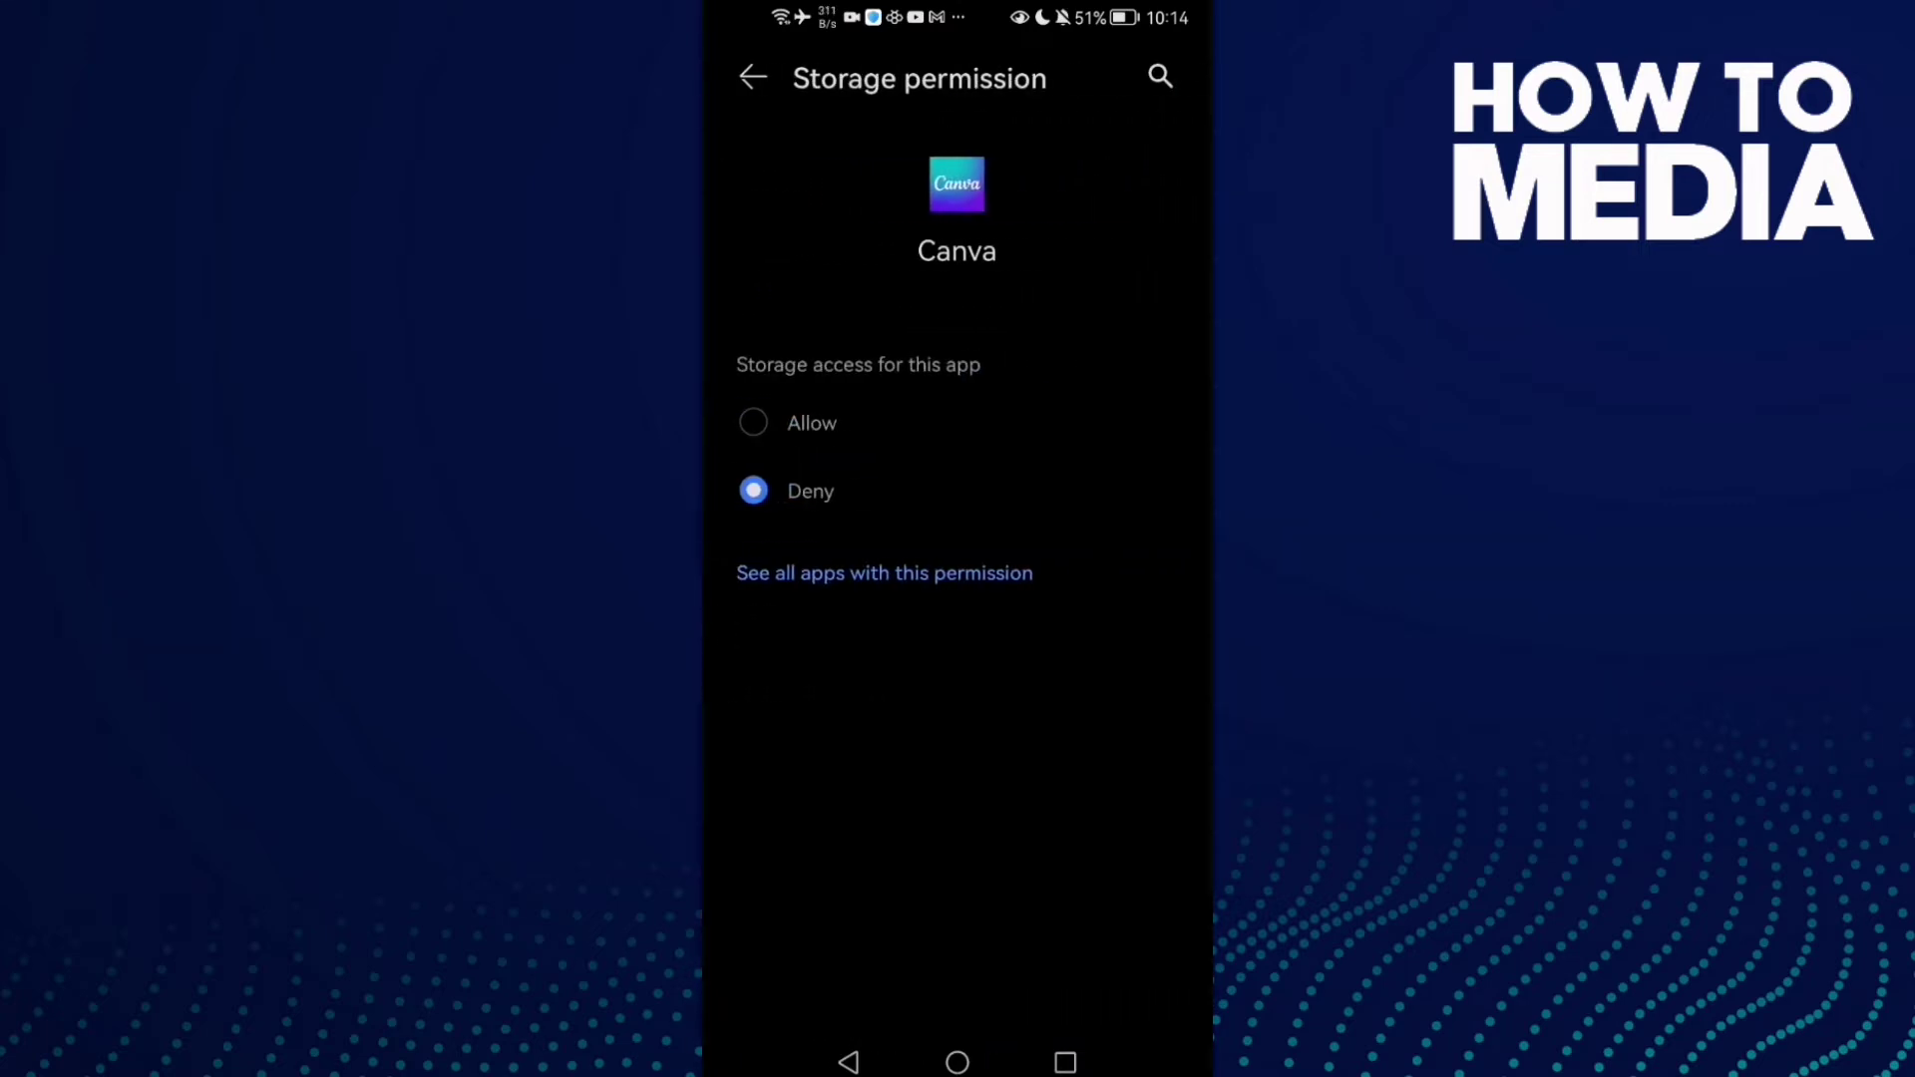
left_click(800, 441)
left_click(849, 1063)
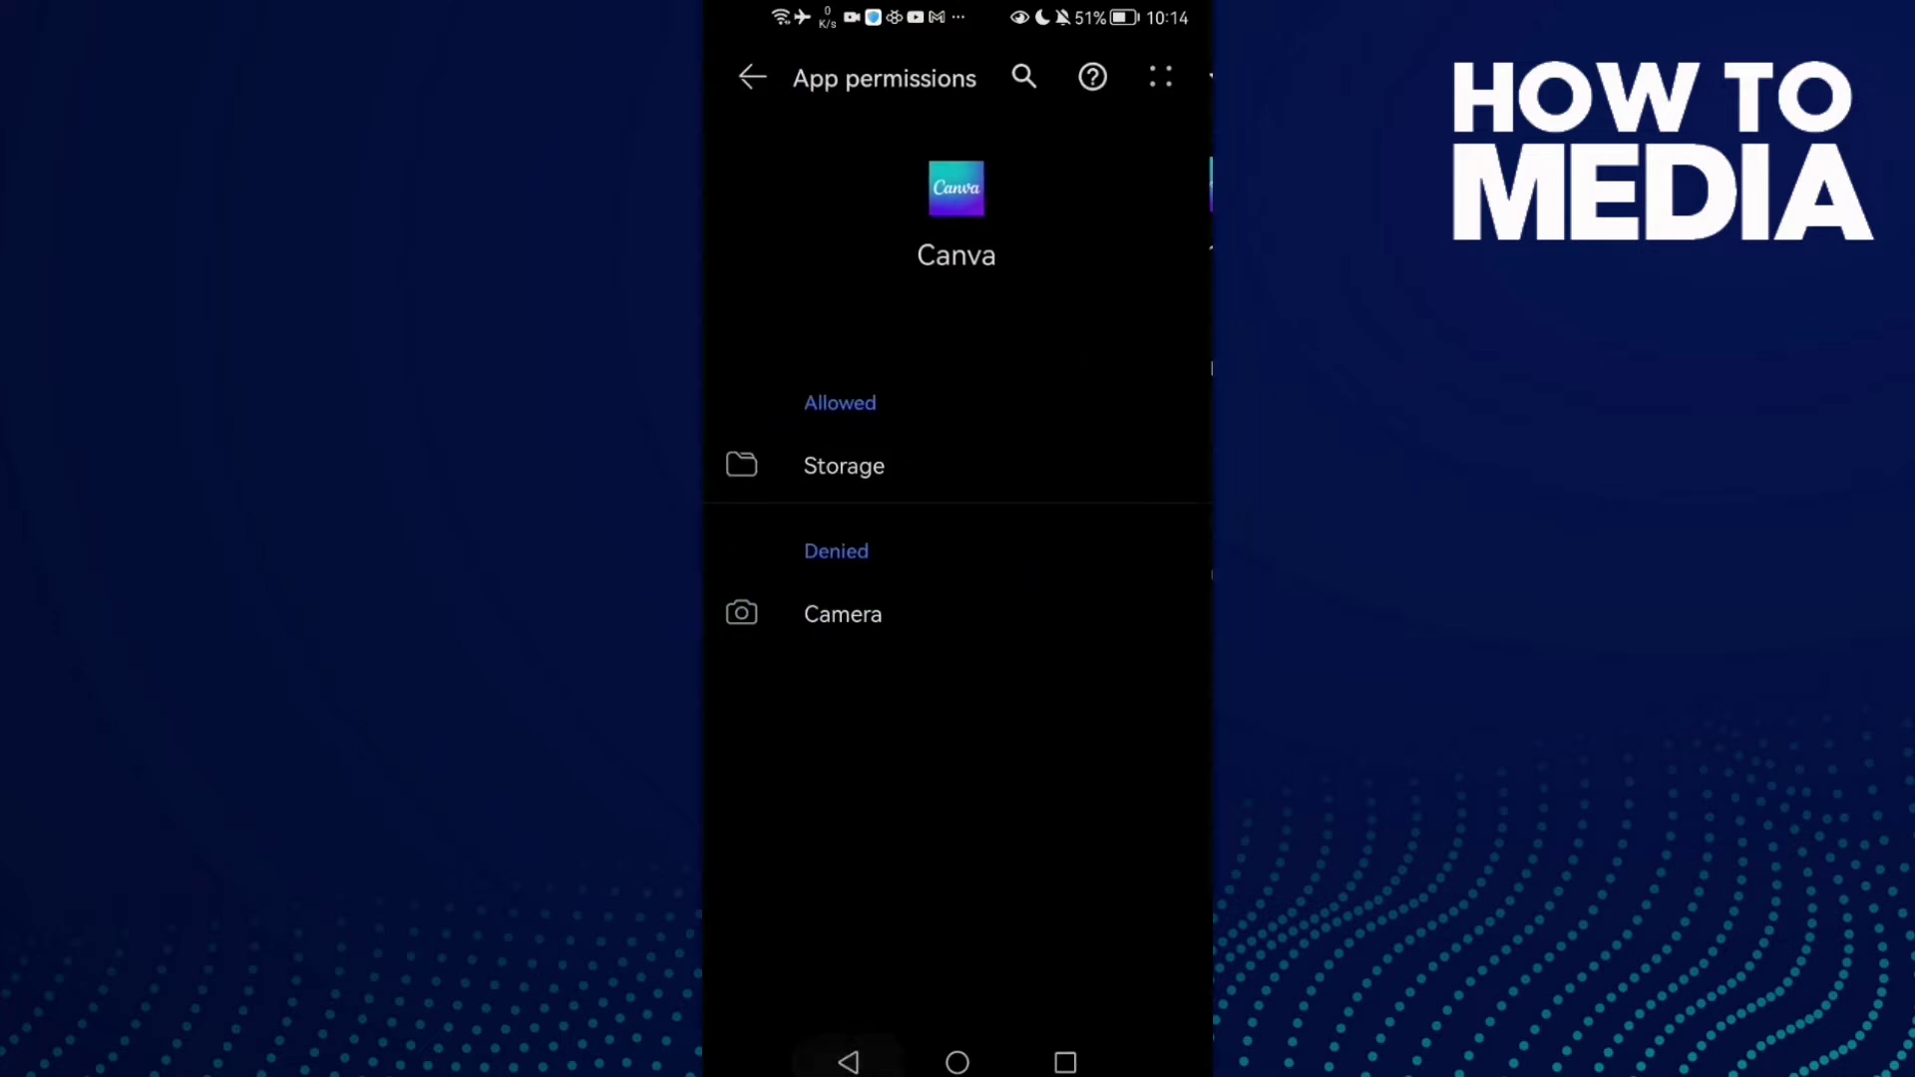
left_click(849, 1063)
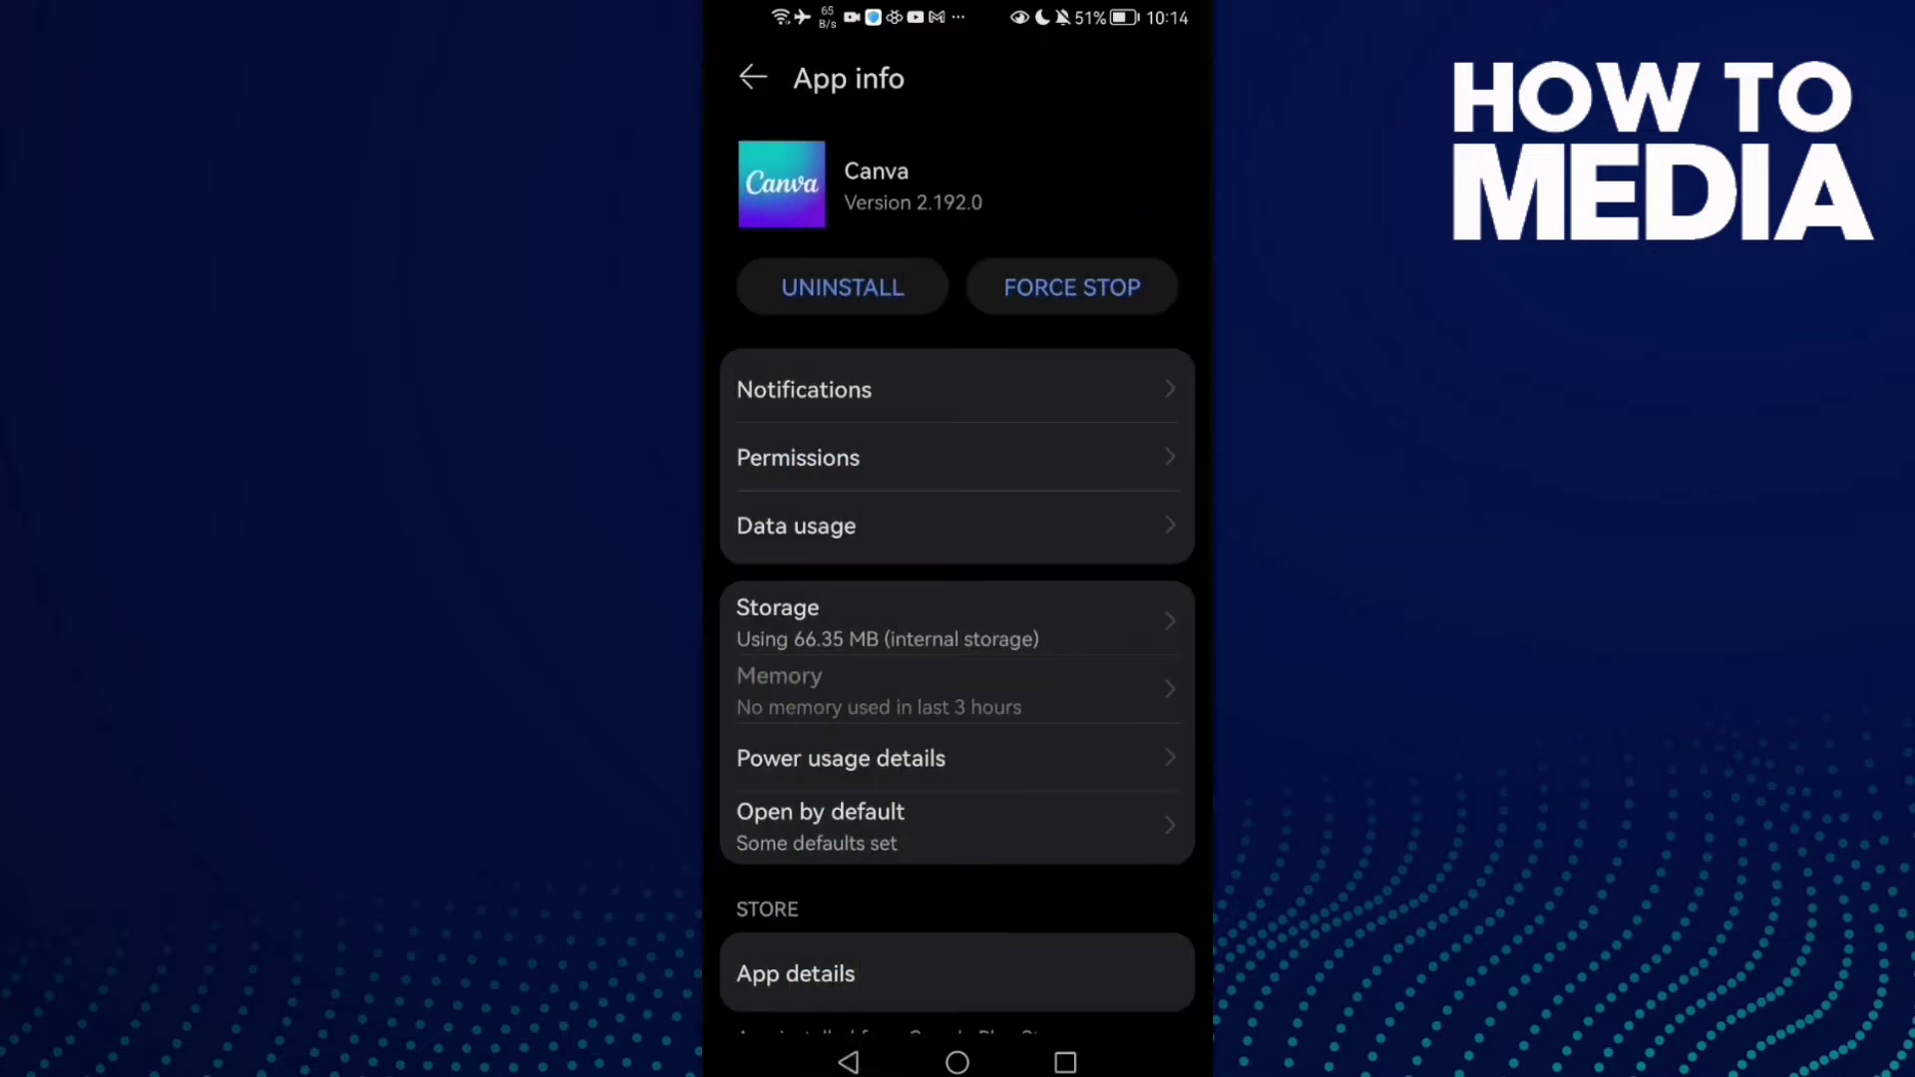
Force-stop Canva, confirm the dialog, and return to the home screen
left_click(1071, 288)
left_click(1066, 962)
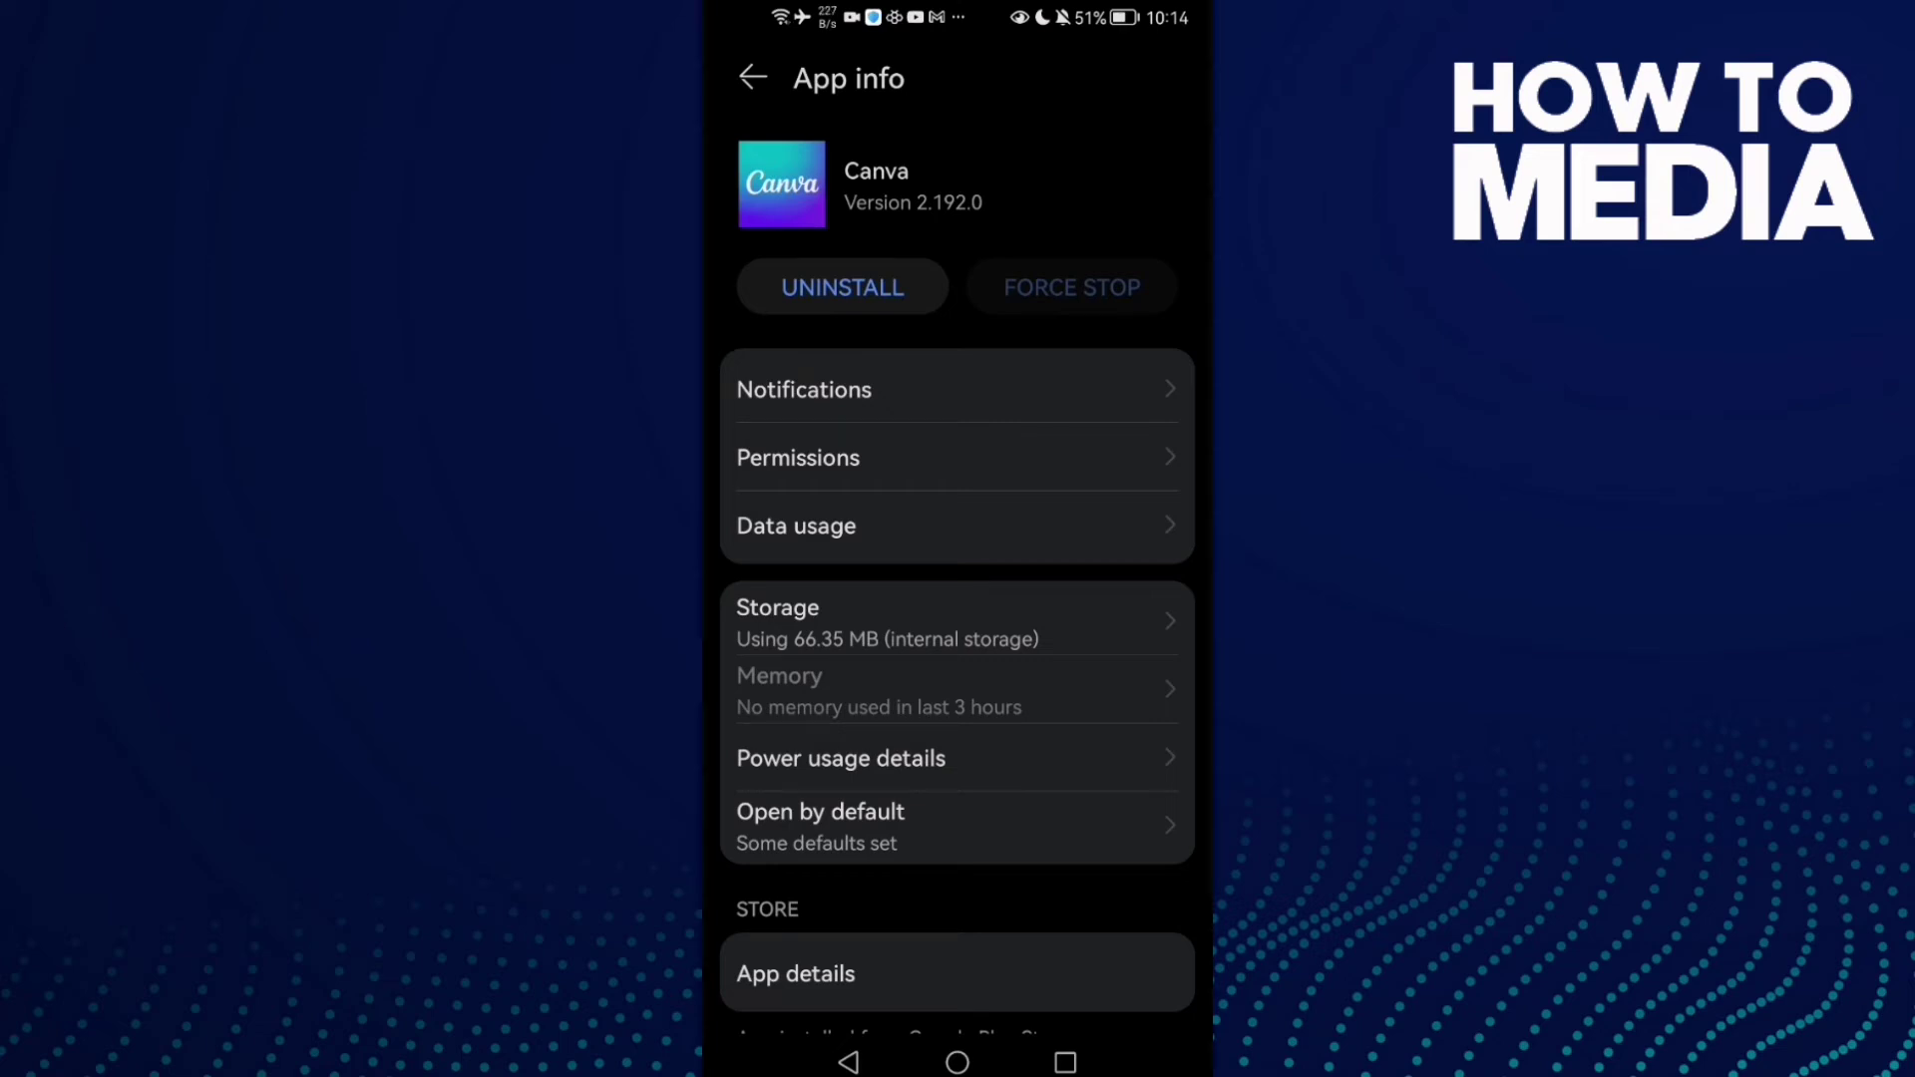
left_click(955, 1063)
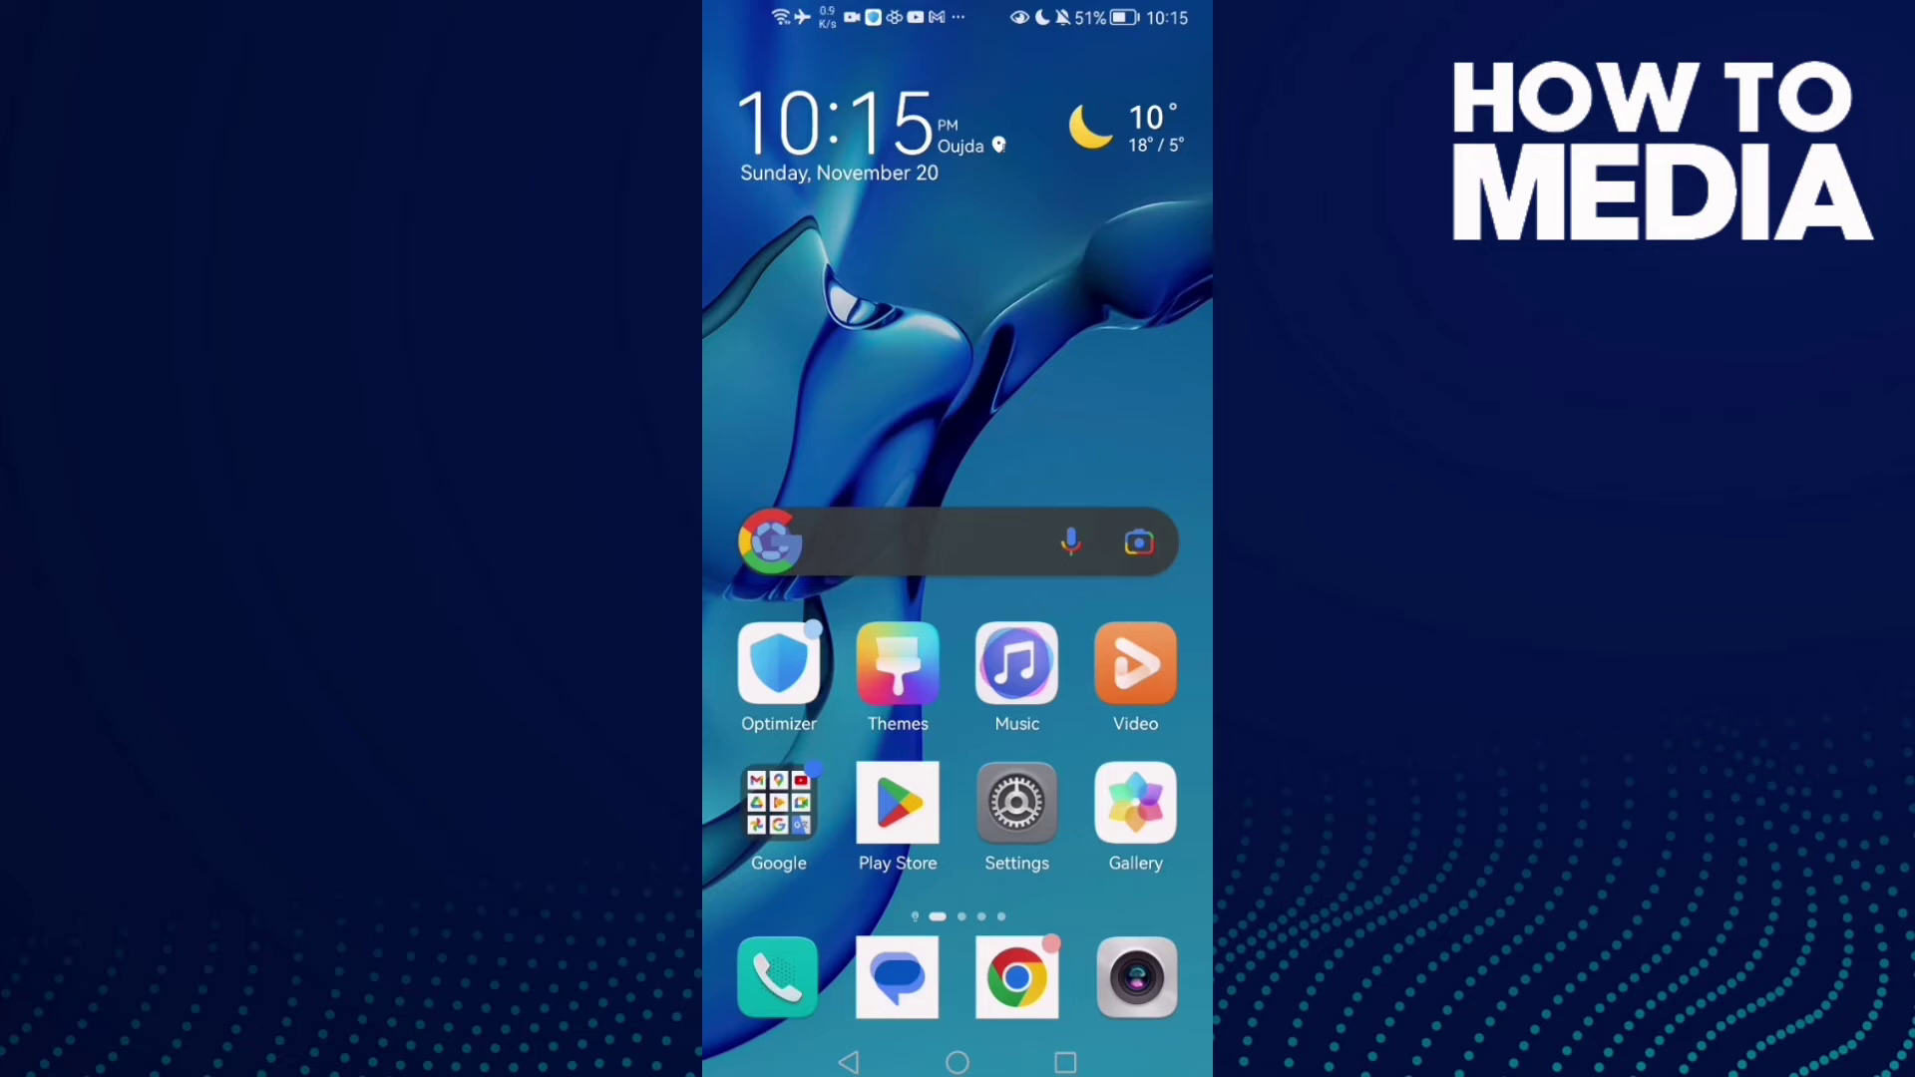
Confirm on Canva's Play Store page that it is up to date, then return home
left_click(899, 804)
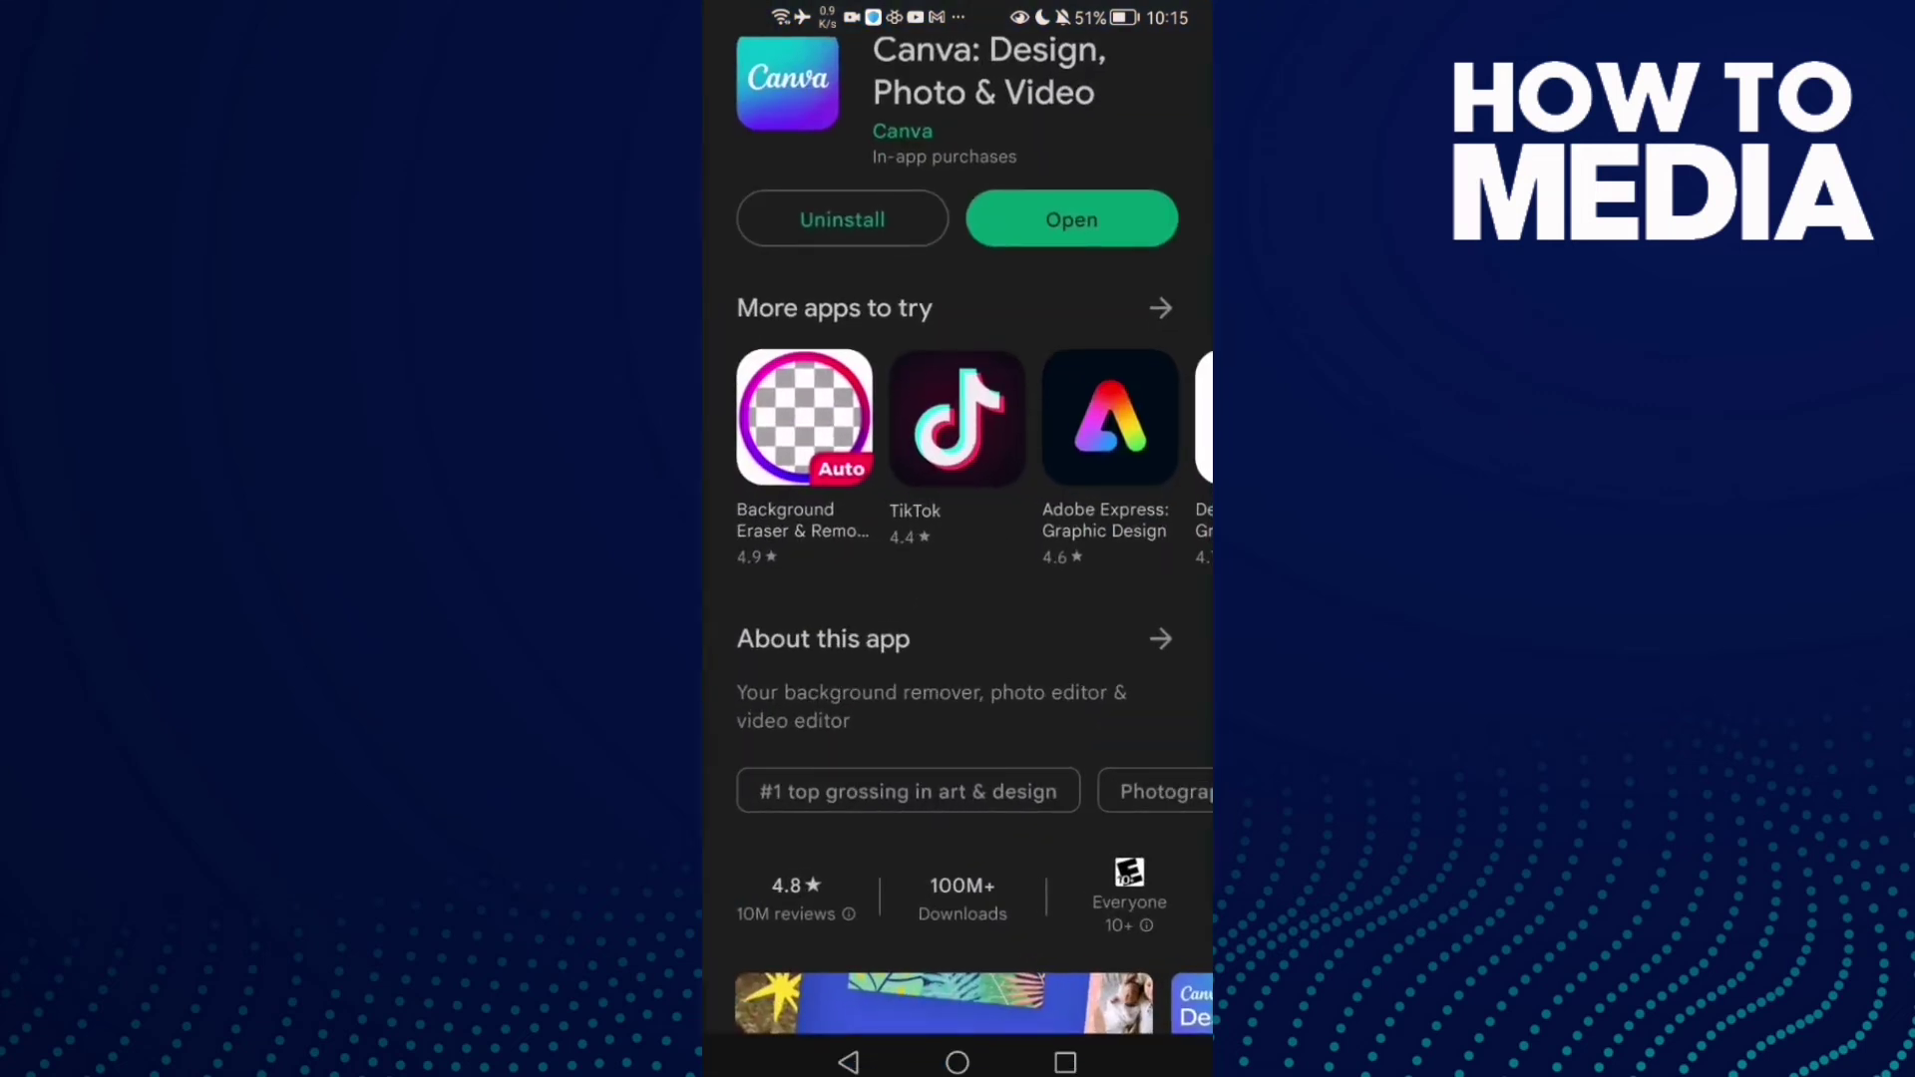
left_click(1072, 327)
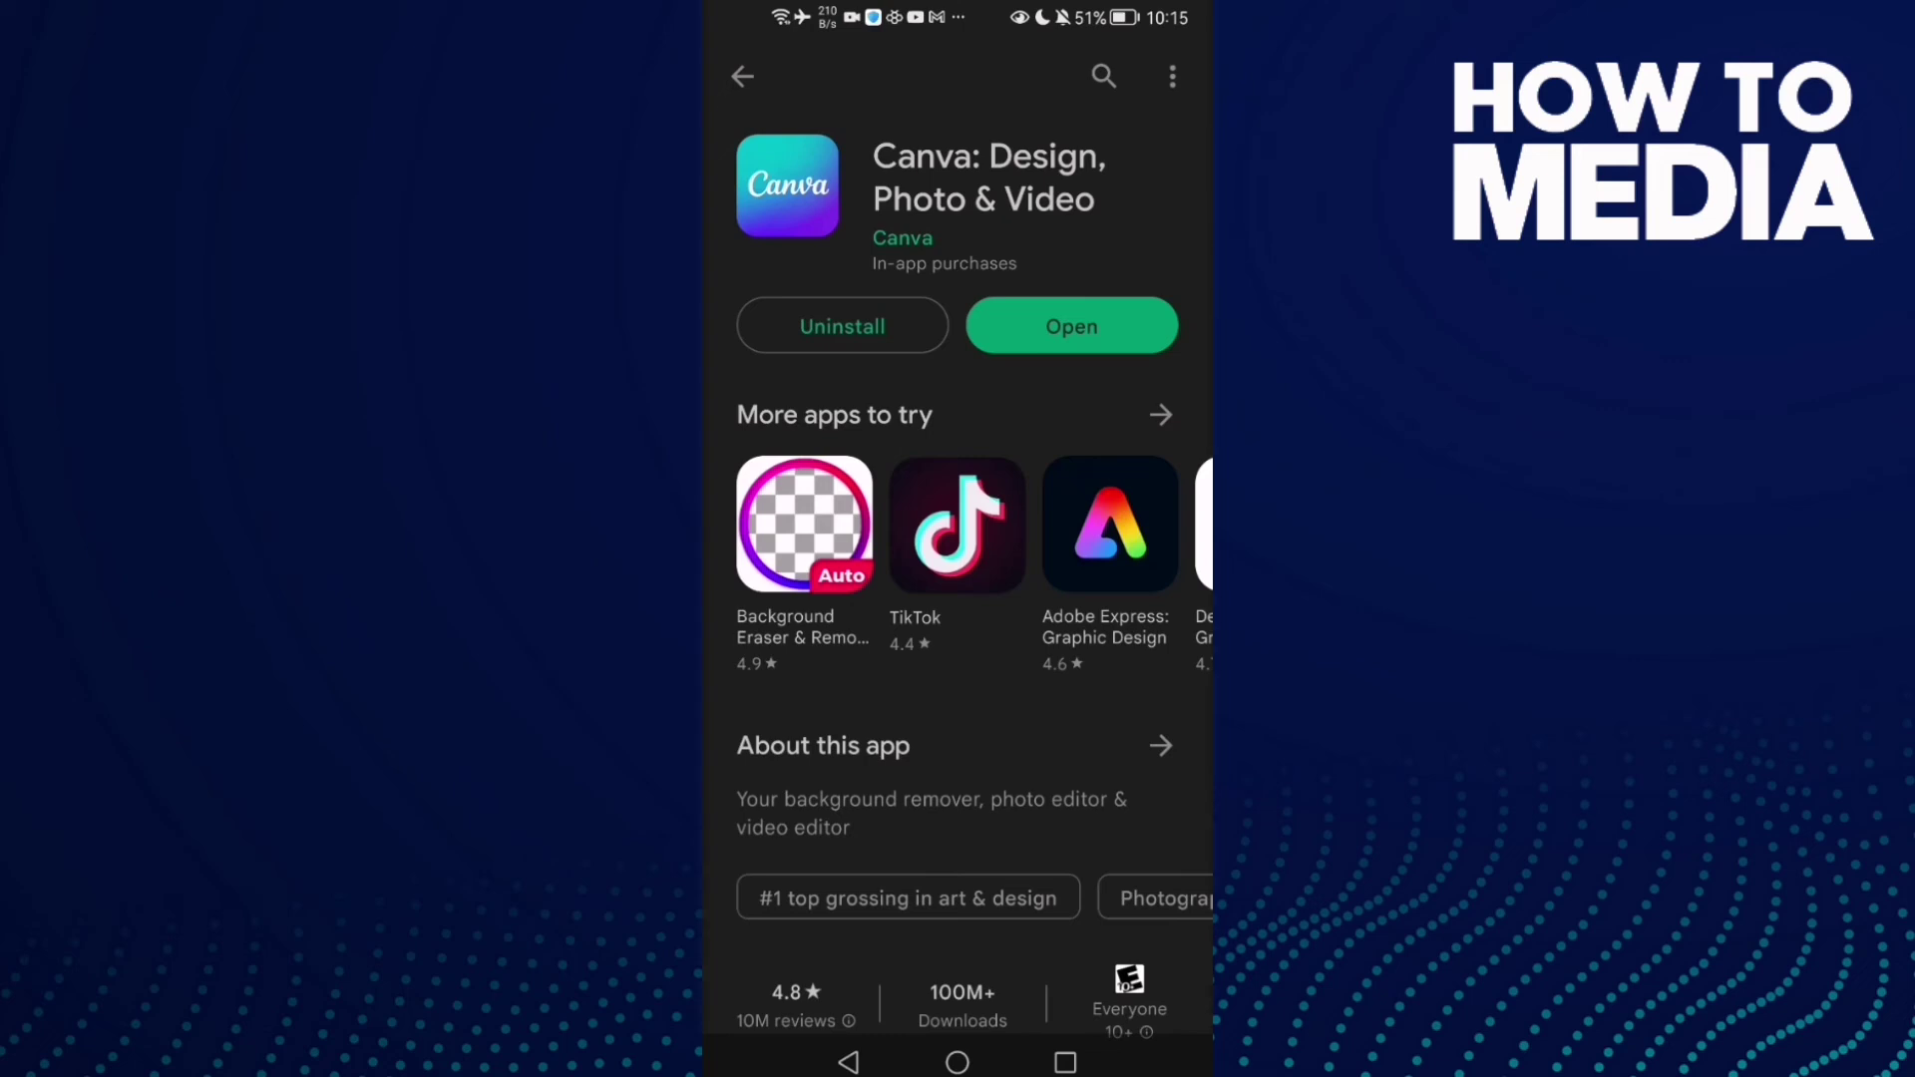
left_click(956, 1063)
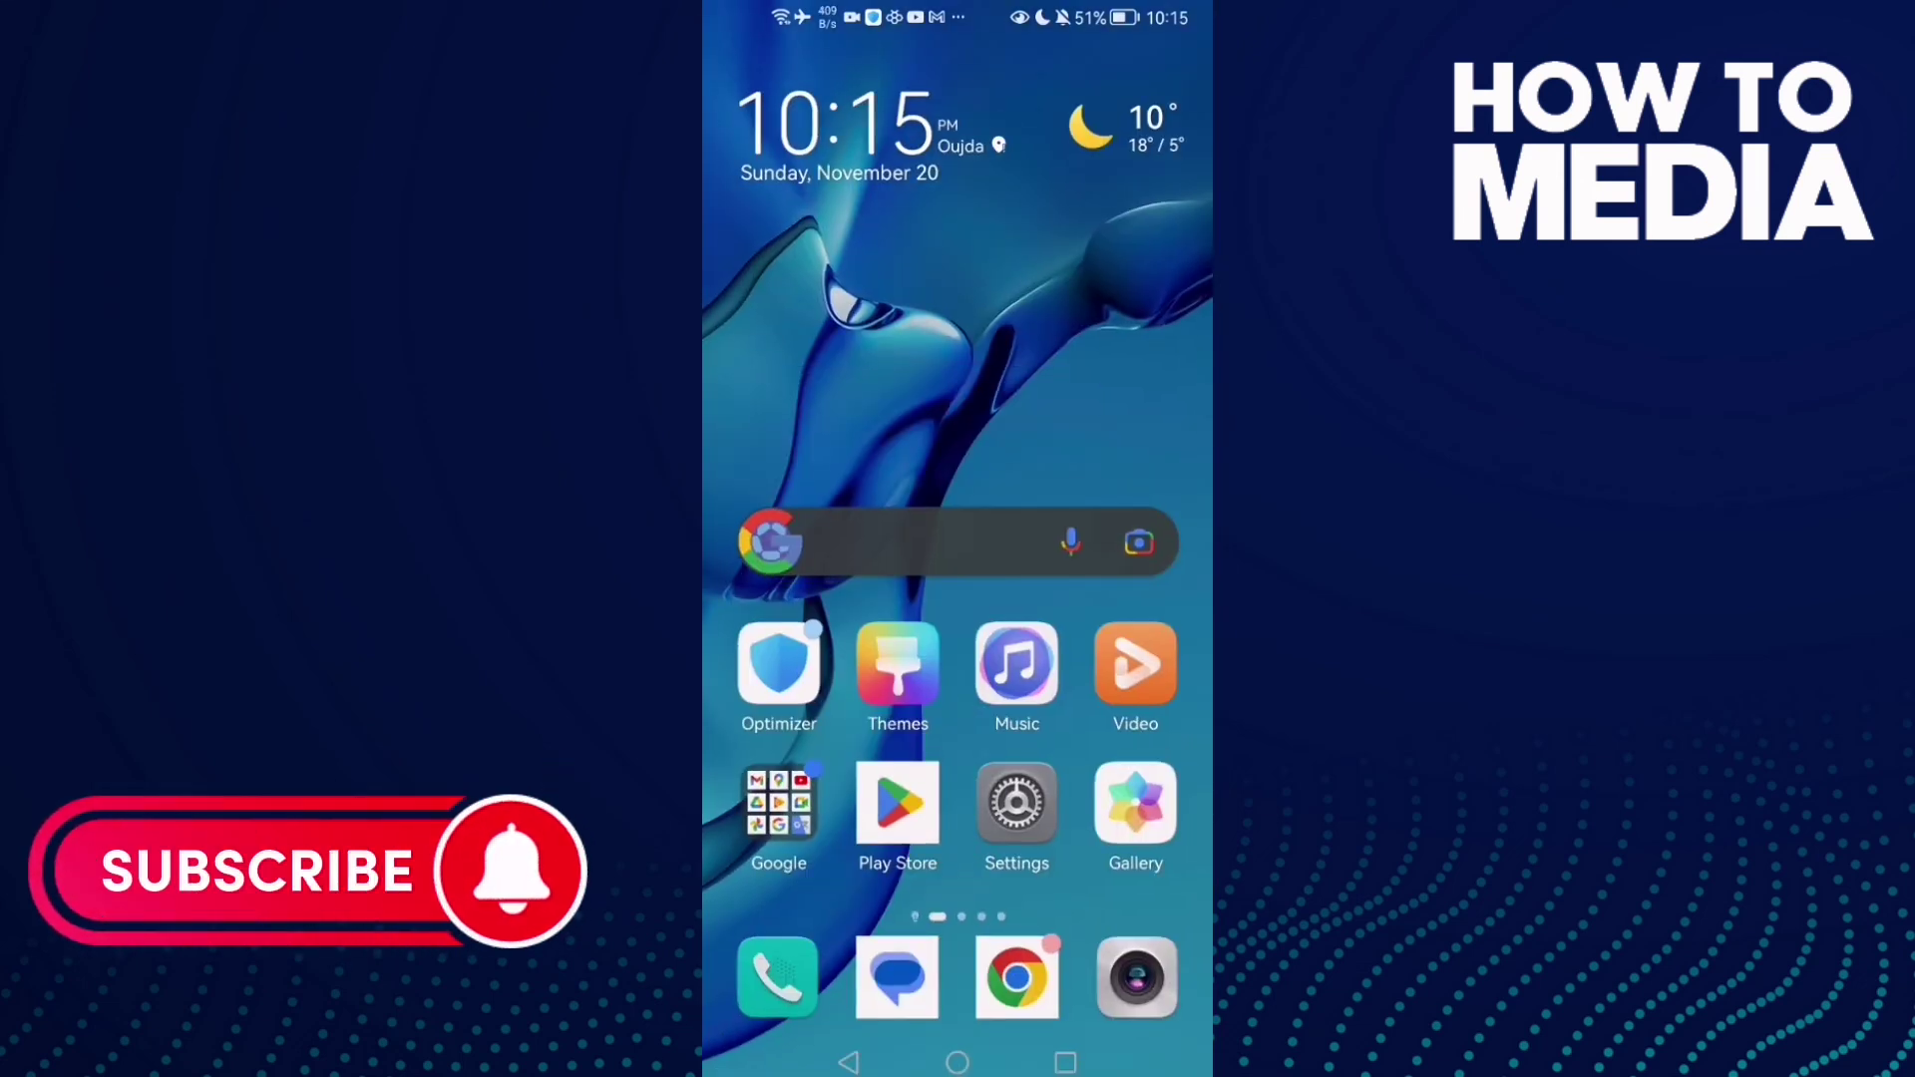